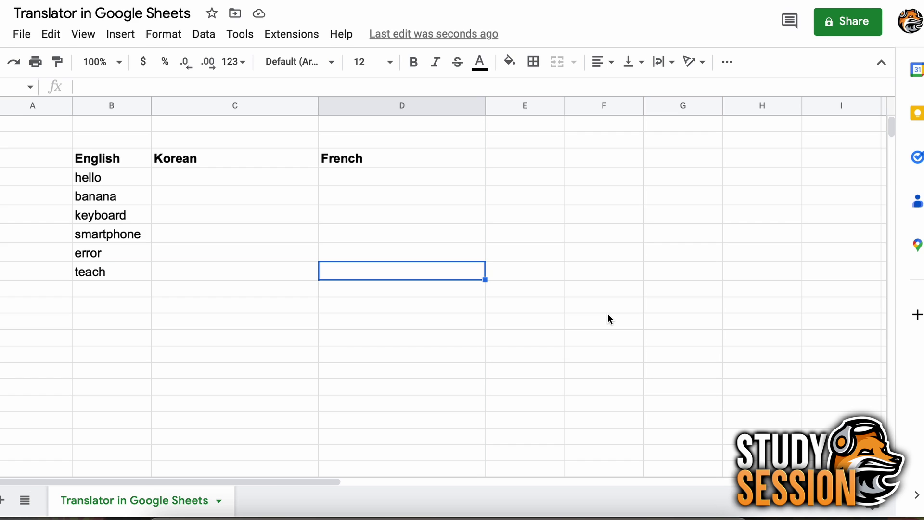
- In C4, start =GOOGLETRANSLATE(B4,"en", to translate hello from English
click(295, 184)
text(=)
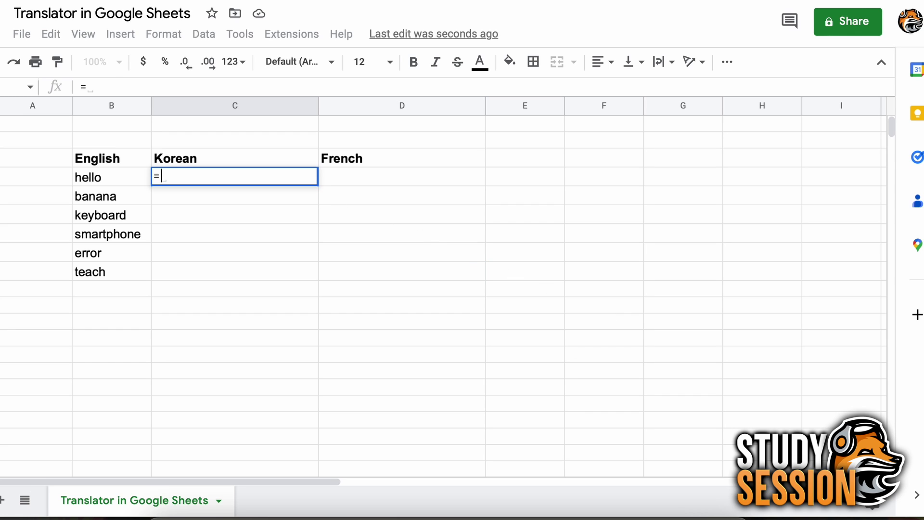
text(Goog)
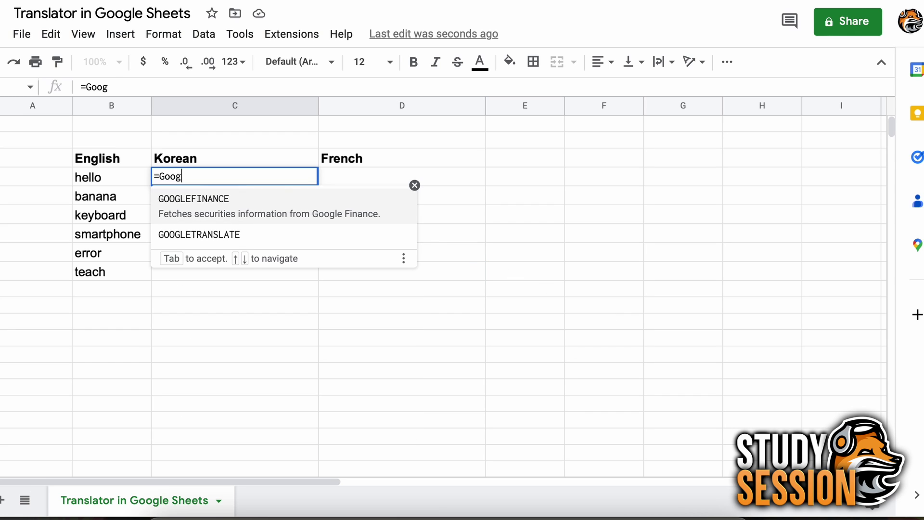
click(254, 241)
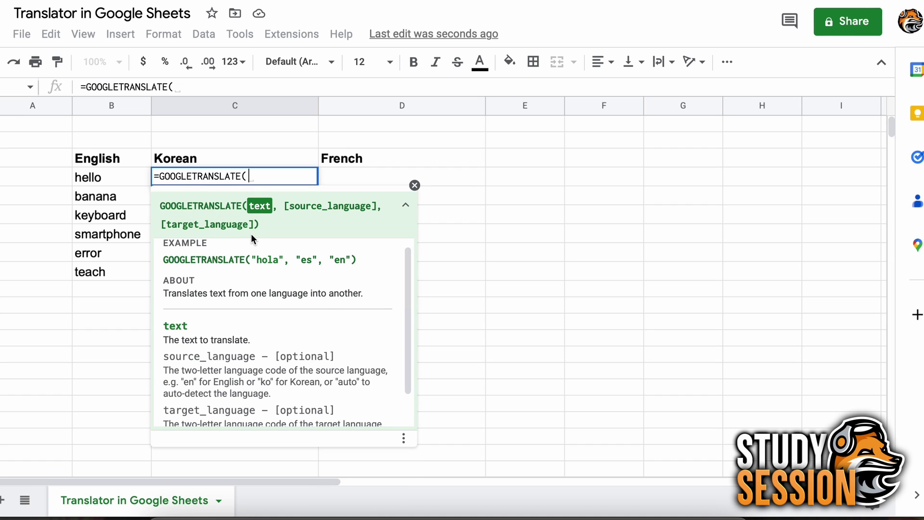
click(259, 179)
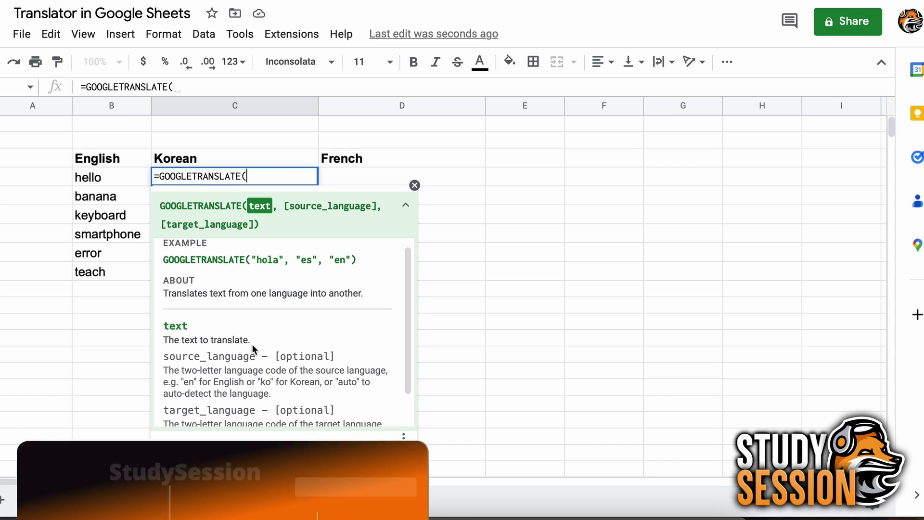
click(121, 178)
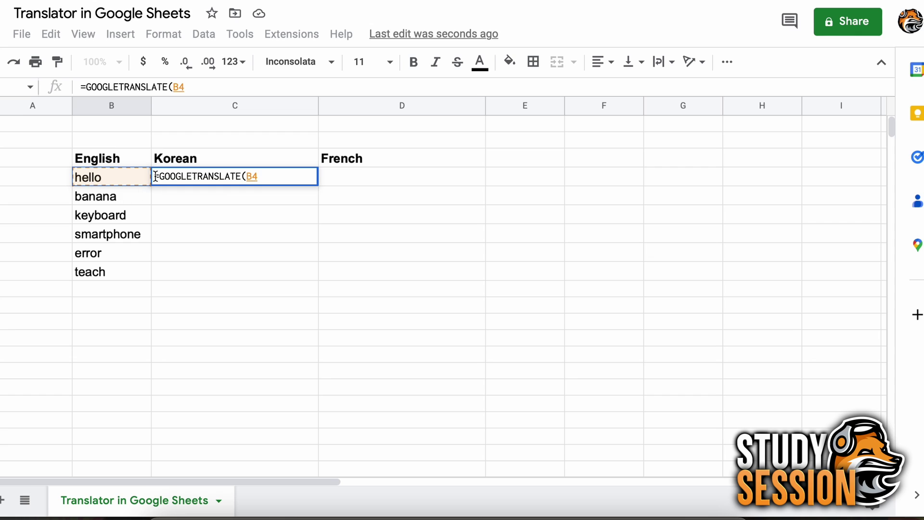
text(,)
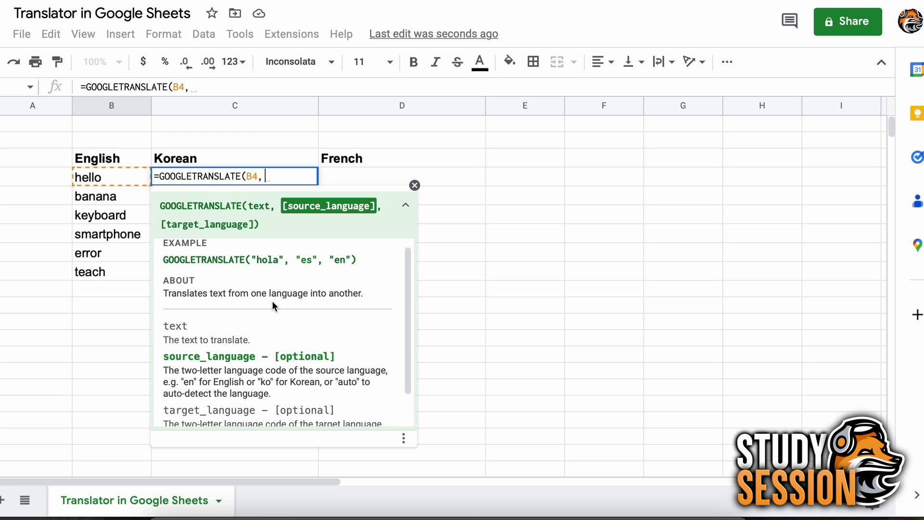
scroll(272, 302, down, 2)
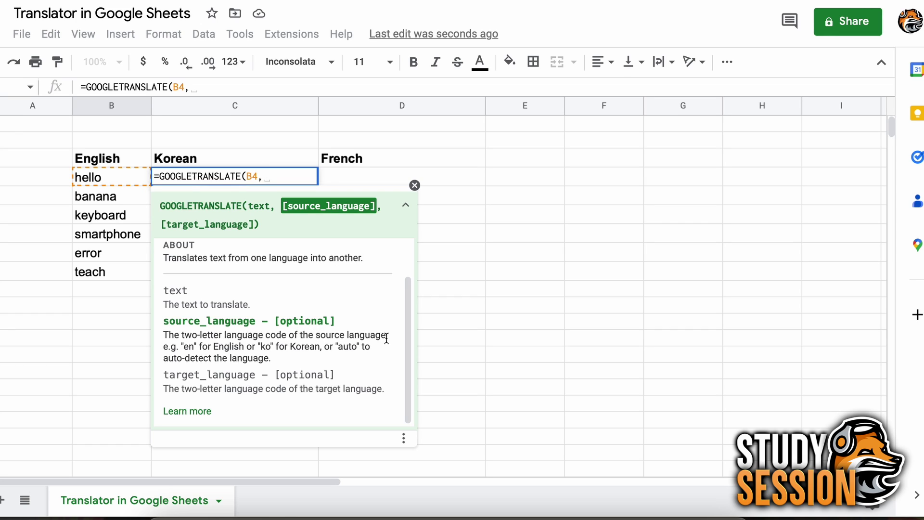
key(BackSpace)
text("en",)
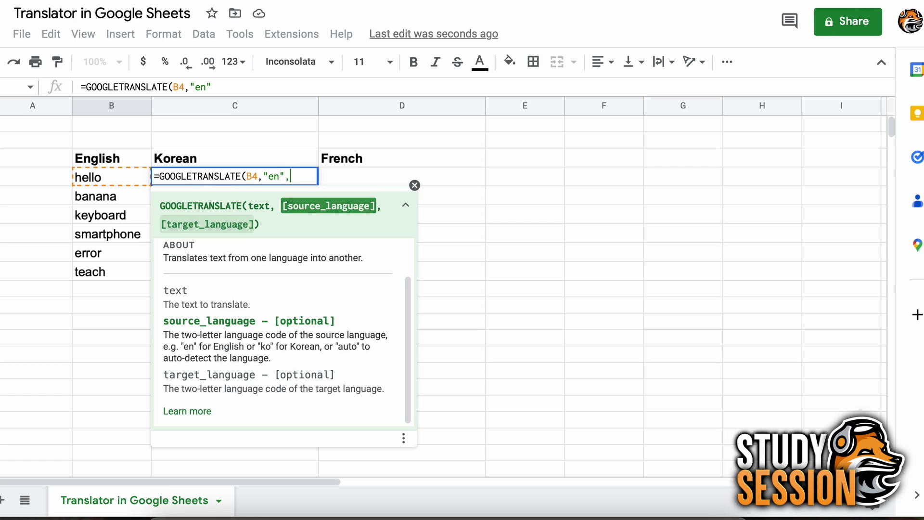
- Read the GOOGLETRANSLATE help article and finish the C4 formula with target language "ko"
click(201, 412)
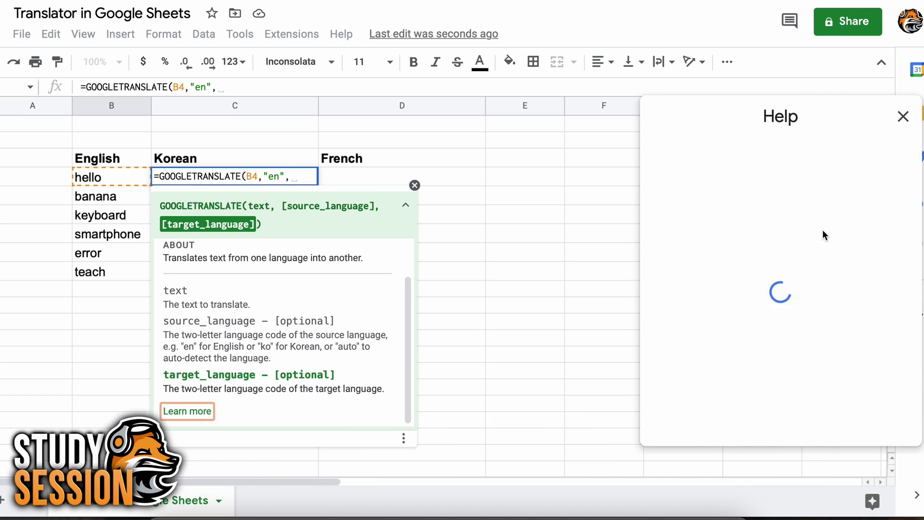
scroll(822, 230, down, 5)
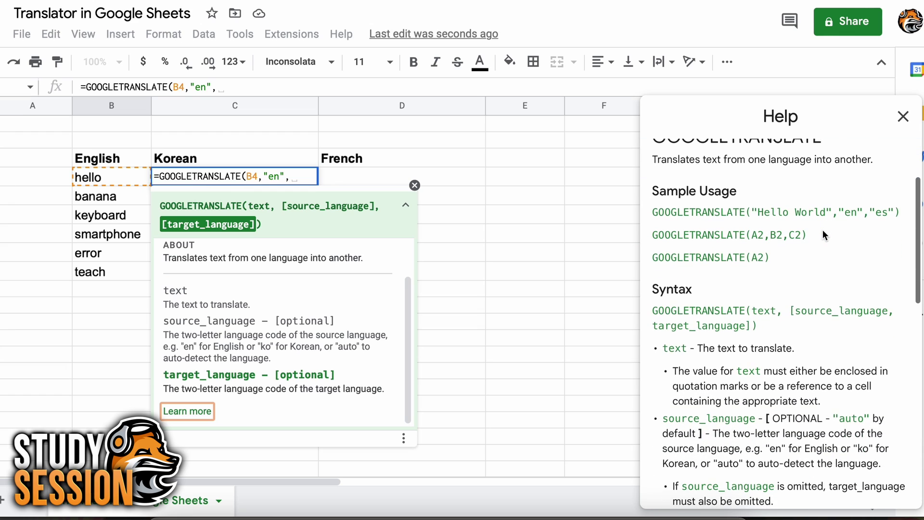
scroll(822, 230, down, 5)
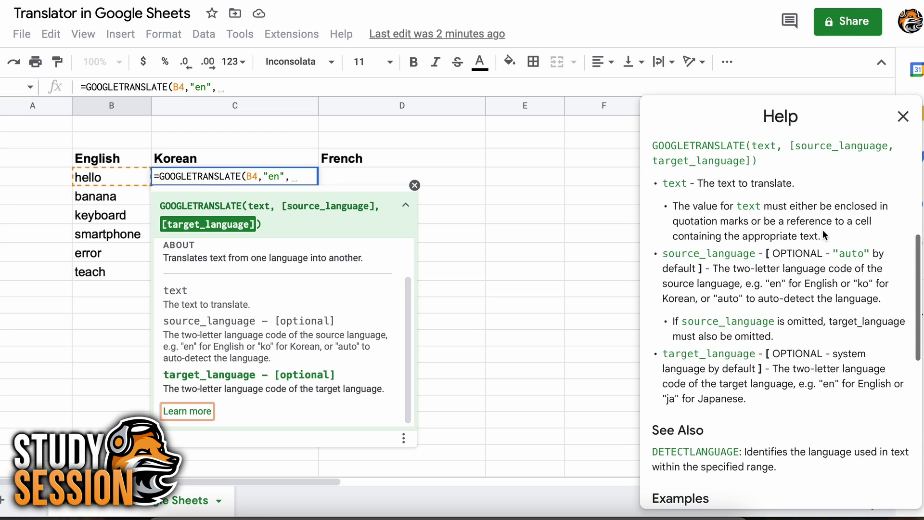
scroll(822, 230, down, 1)
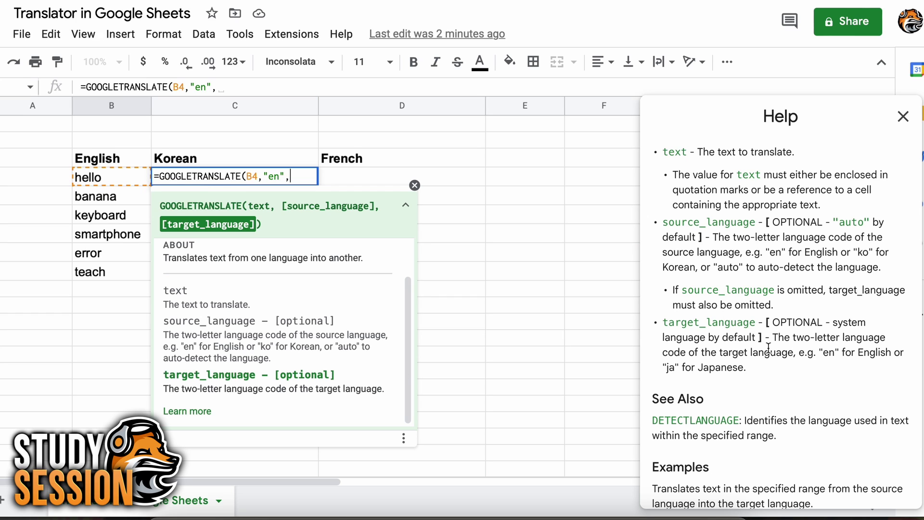
scroll(768, 348, down, 1)
scroll(769, 348, down, 1)
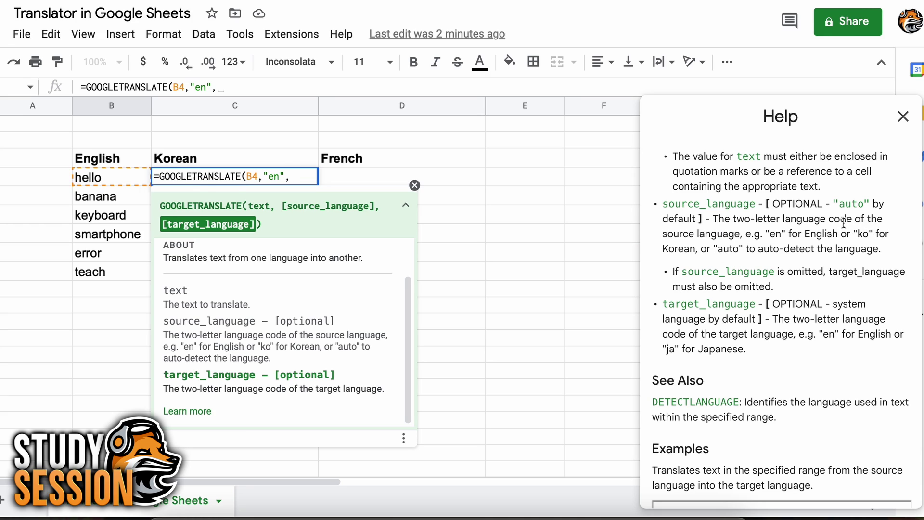
text("ko"))
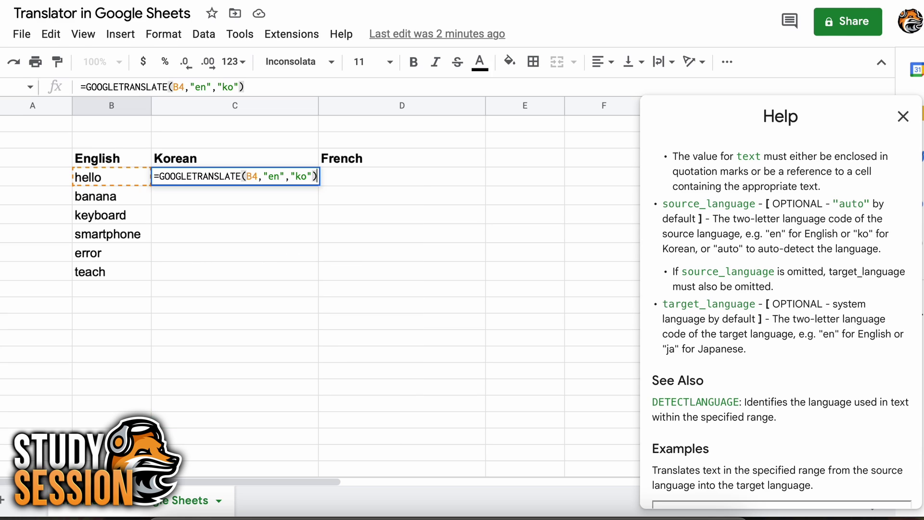
- Enter the Korean formula in C4 and fill it down for all six words
key(Return)
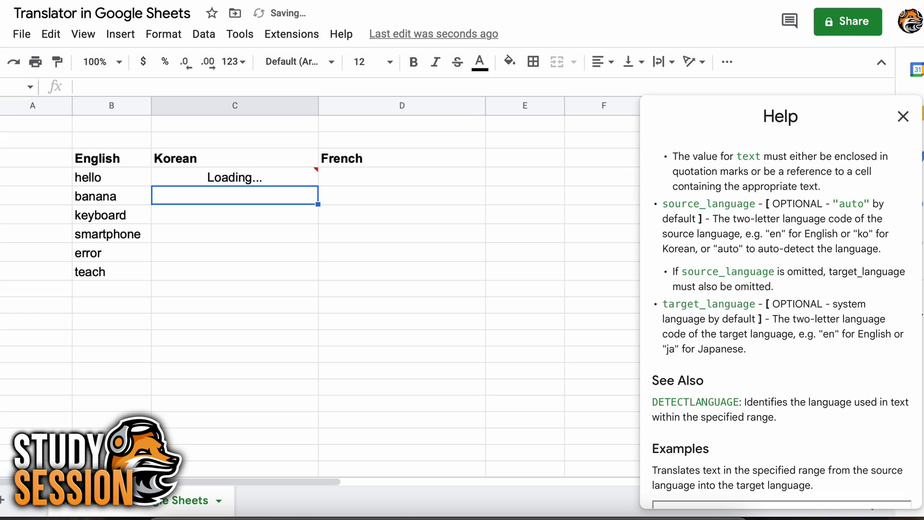
click(206, 181)
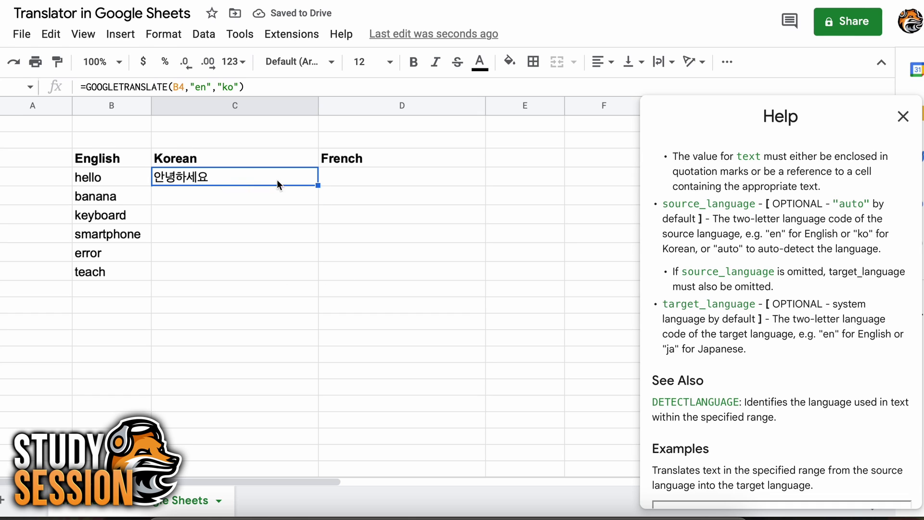
double_click(318, 186)
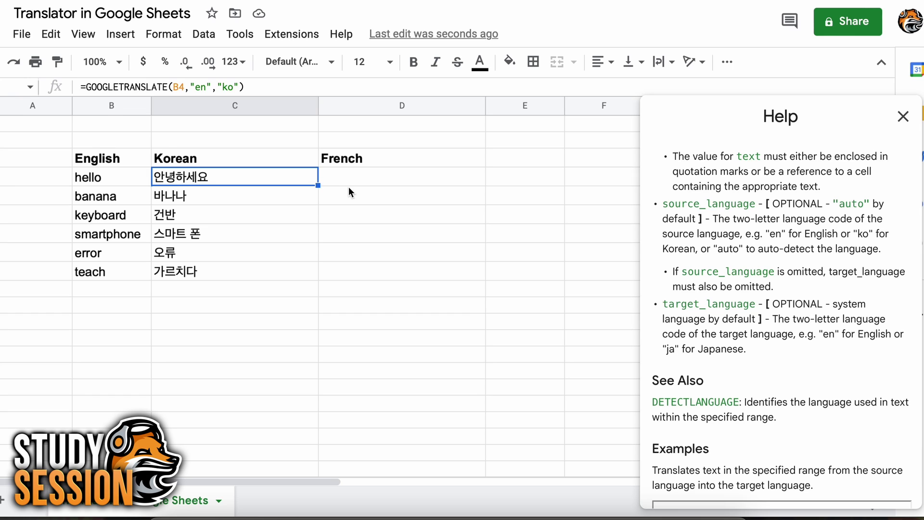
- Enter =GOOGLETRANSLATE(B4,"en","fr") in D4 and fill it down the French column
click(355, 175)
text(=Goo)
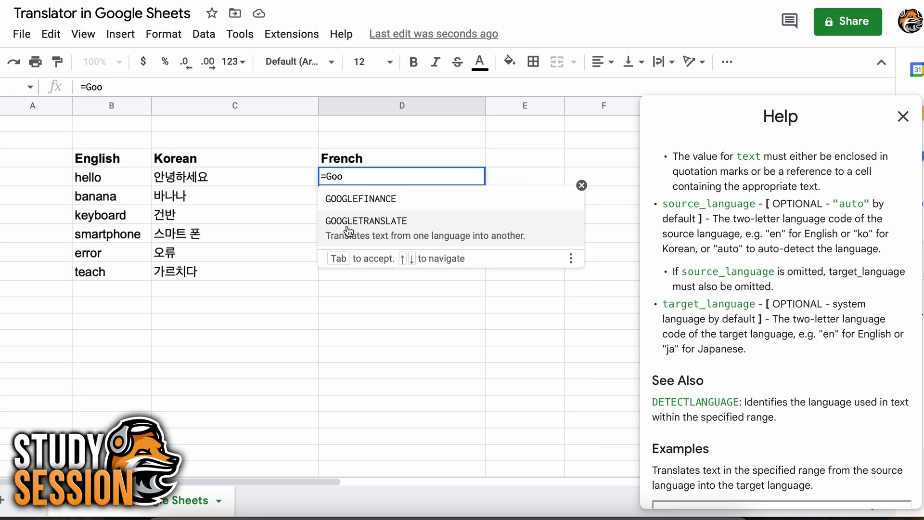
click(349, 233)
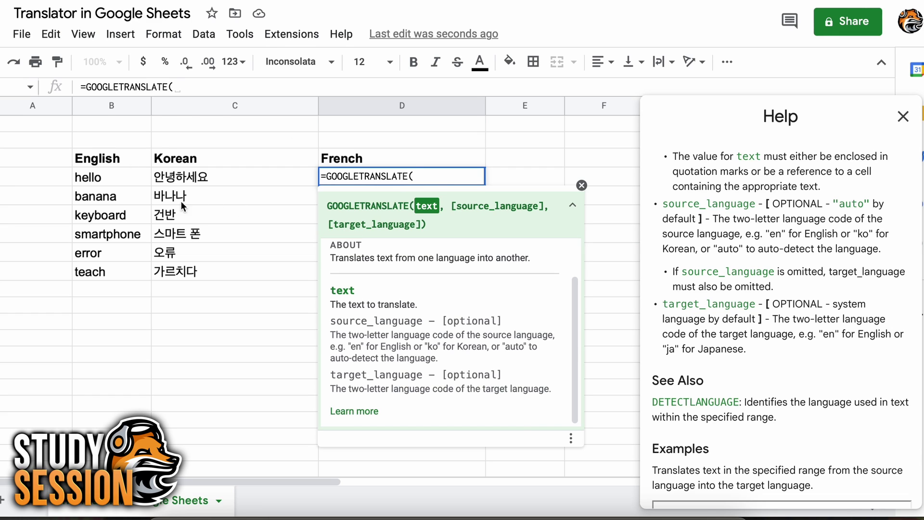
click(113, 178)
text(,"en","fr")
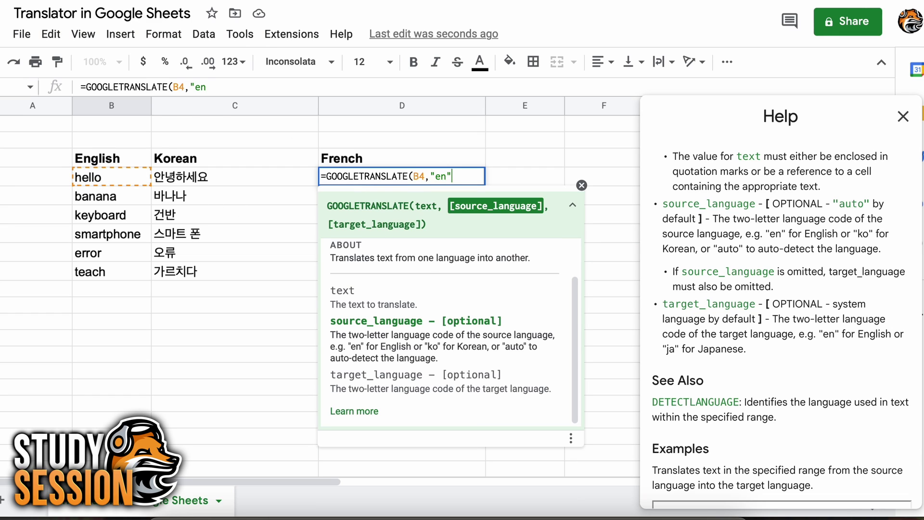
text())
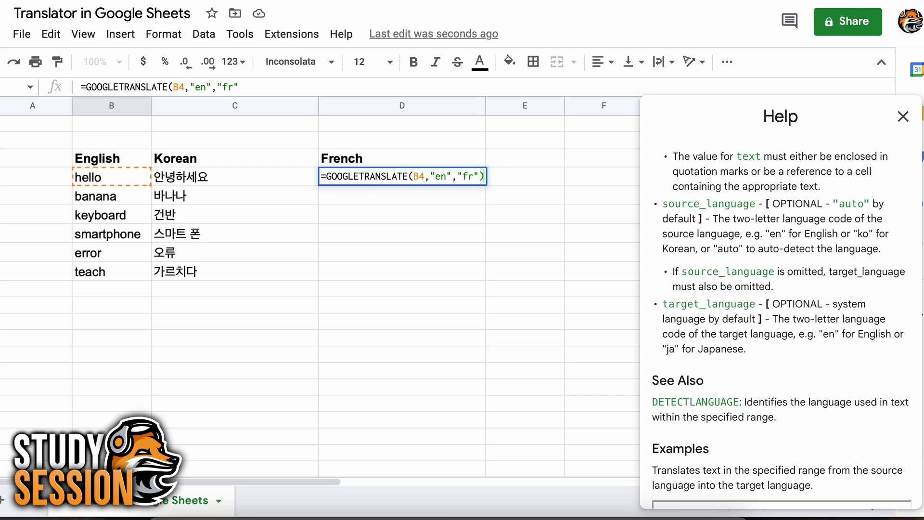
key(Return)
click(374, 178)
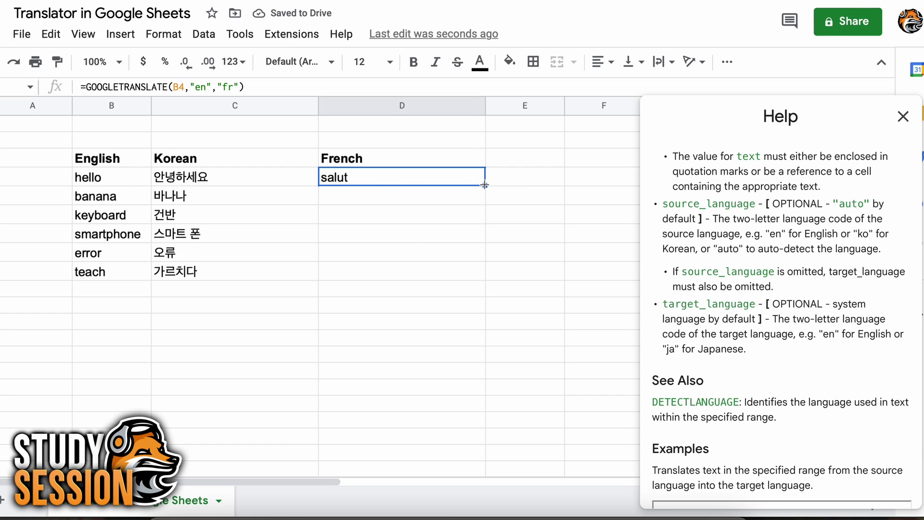
double_click(484, 185)
- Change B4 from hello to "hello, my name is bob"
click(139, 181)
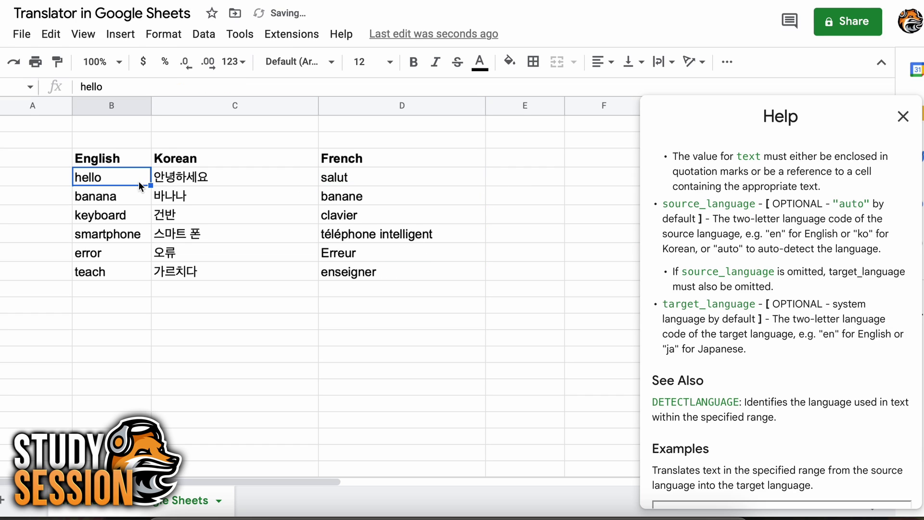
click(126, 86)
text(, my name is bob)
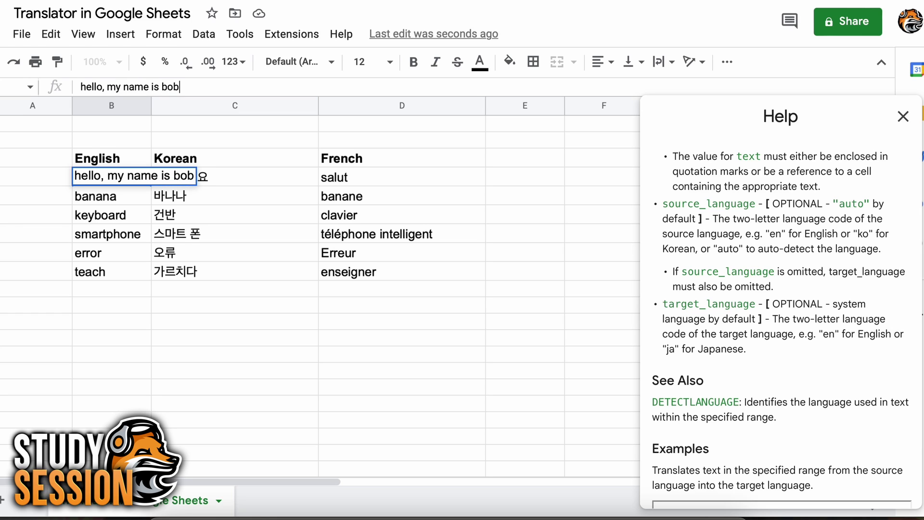
key(Return)
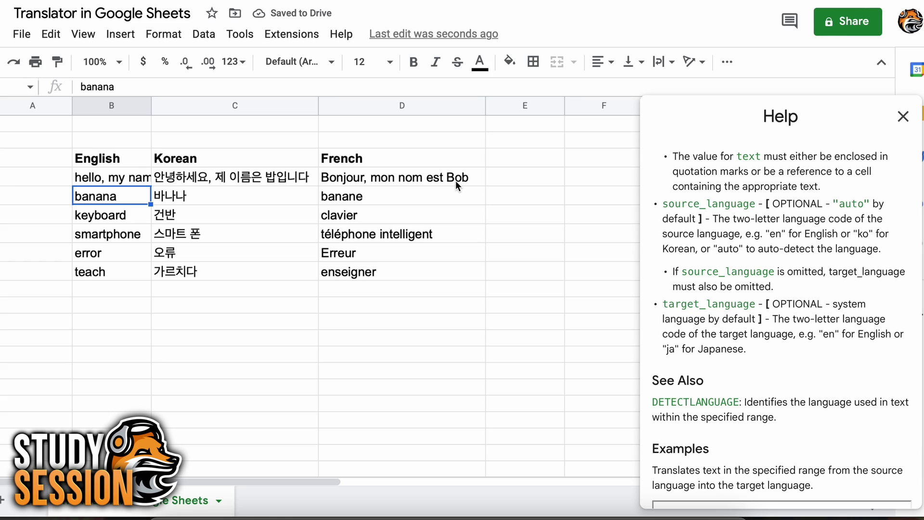
- Widen the Korean and French columns, then the English column, to fit the sentence
drag(295, 106, 354, 106)
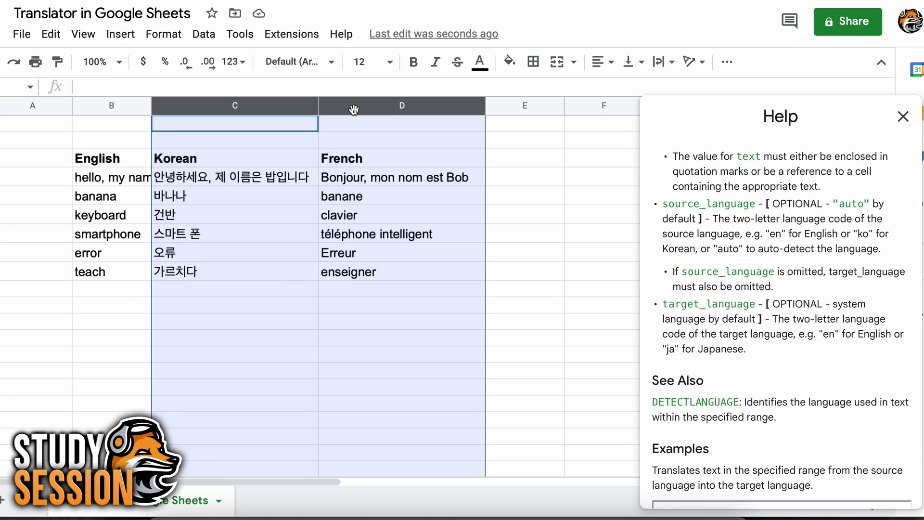
drag(488, 110, 513, 108)
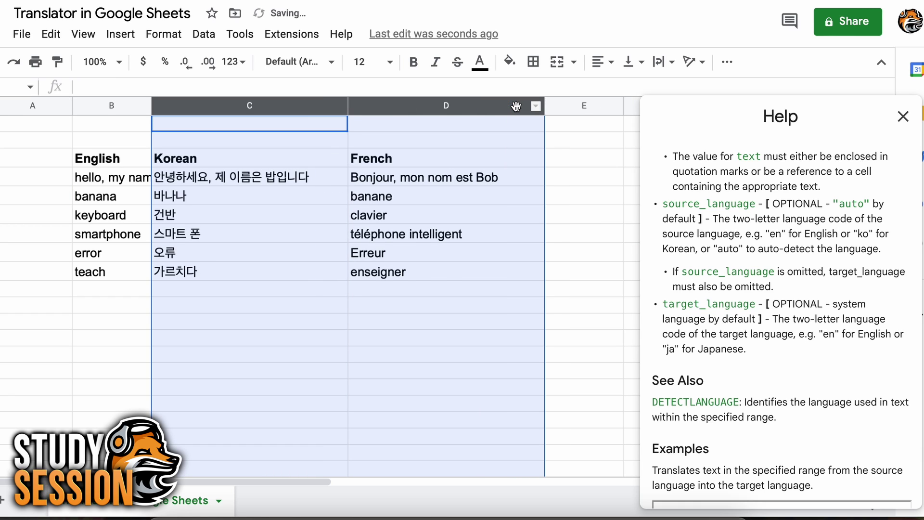
click(142, 106)
click(144, 107)
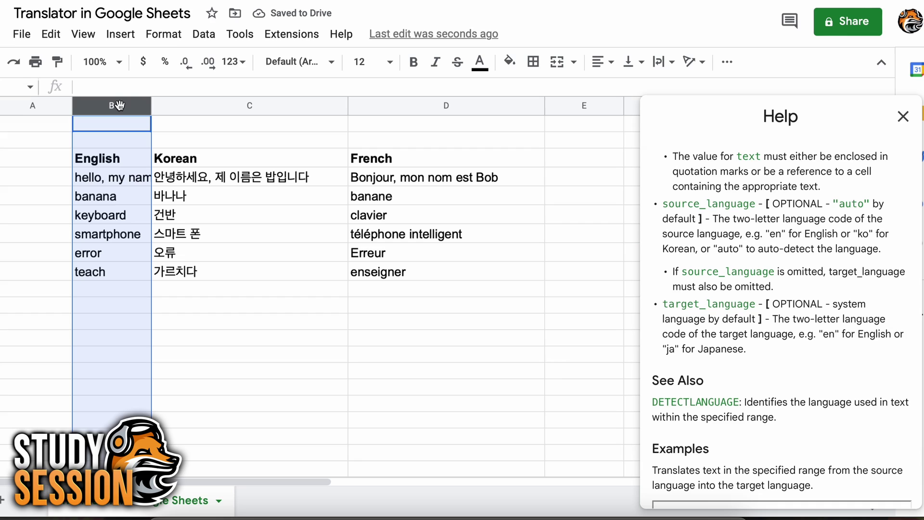
drag(152, 102, 207, 100)
click(301, 358)
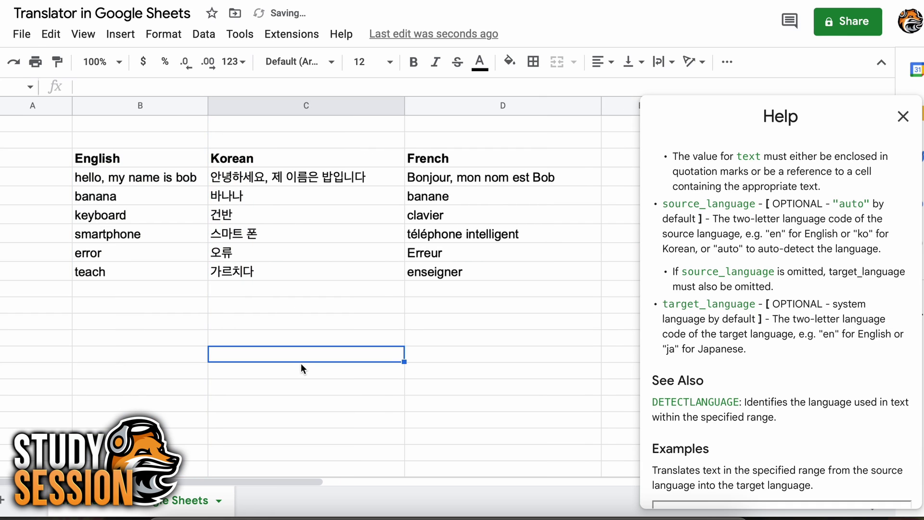
- Enter =GOOGLETRANSLATE(D4) in D12 to auto-detect French and return "Hello, my name is bob"
click(471, 323)
text(=)
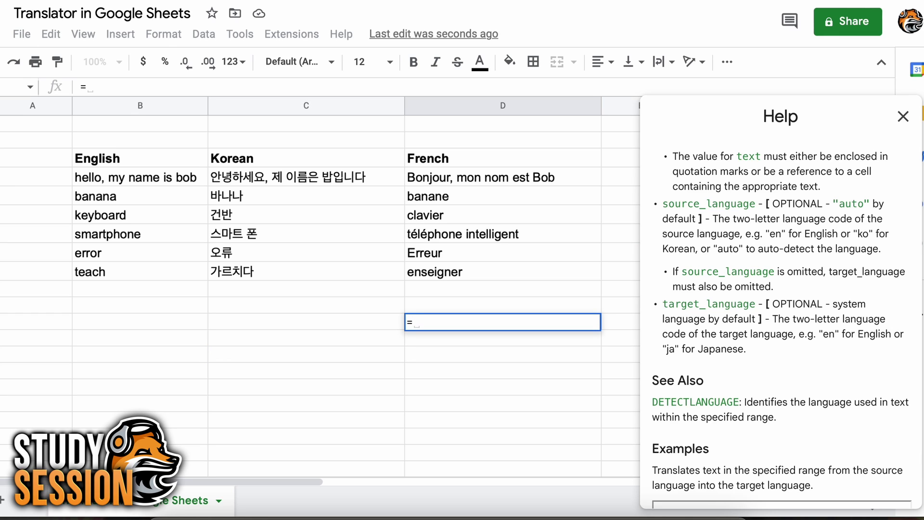
text(Goo)
click(467, 379)
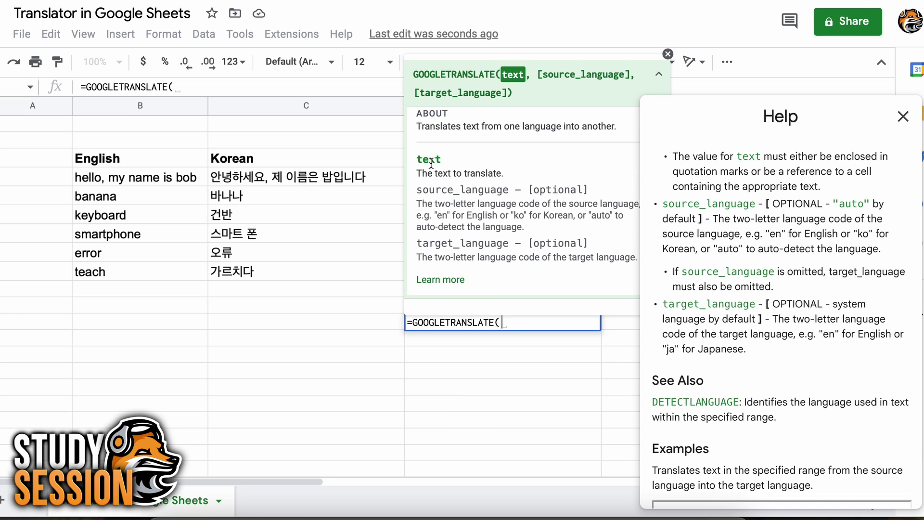
key(Up)
key(Up)
key(Up)
key(Up)
key(Up)
key(Up)
key(Up)
key(Up)
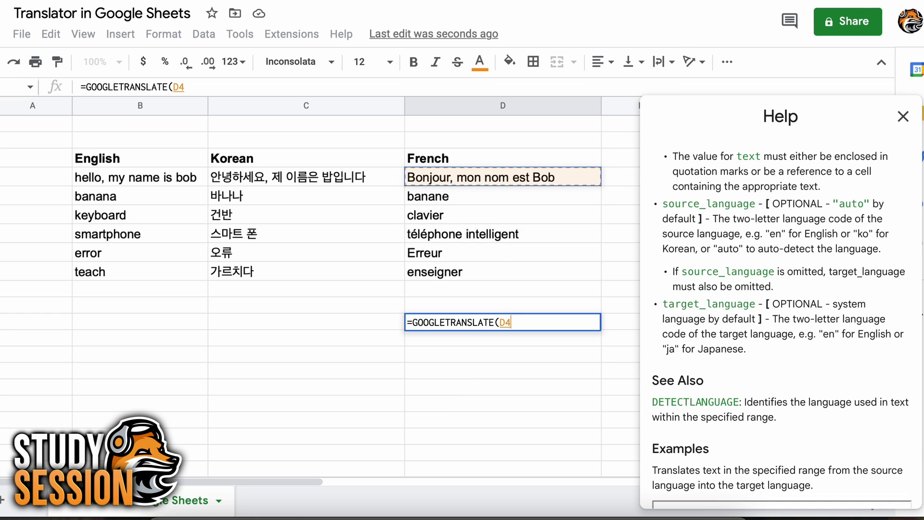
key(Return)
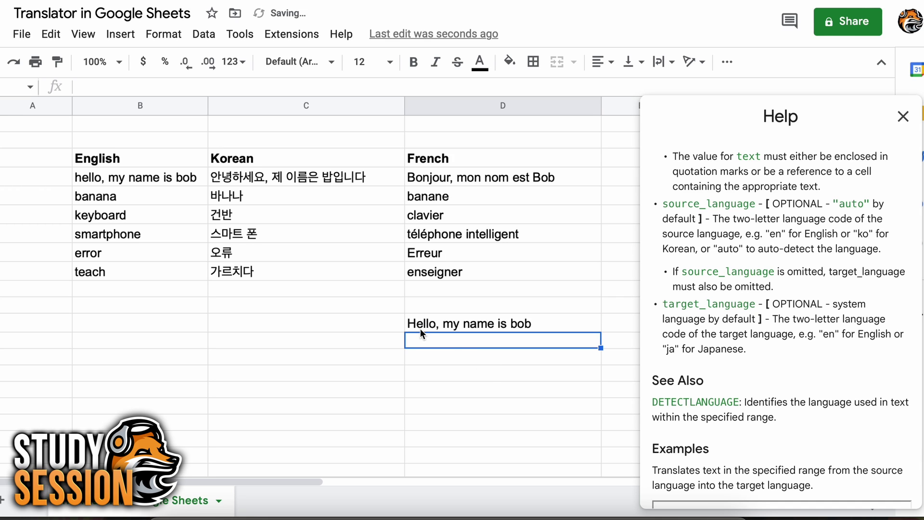
scroll(709, 331, down, 3)
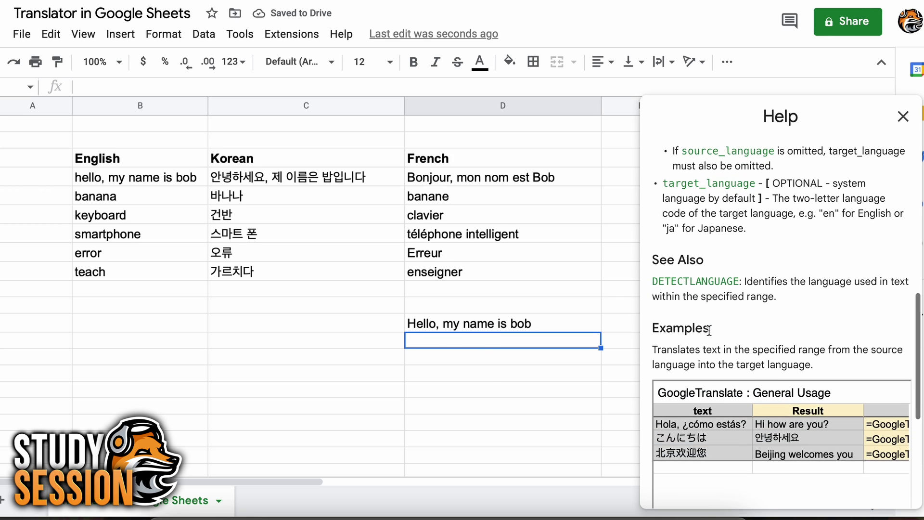
scroll(710, 331, up, 3)
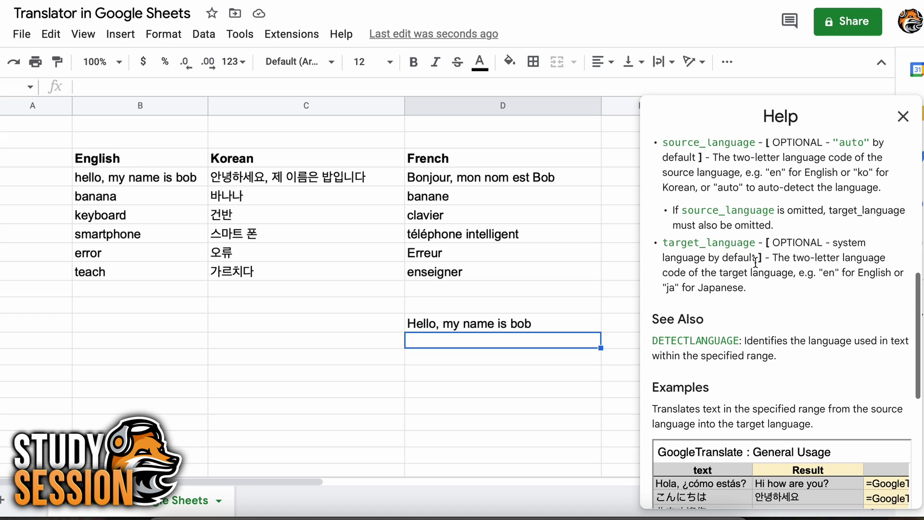
scroll(782, 280, up, 2)
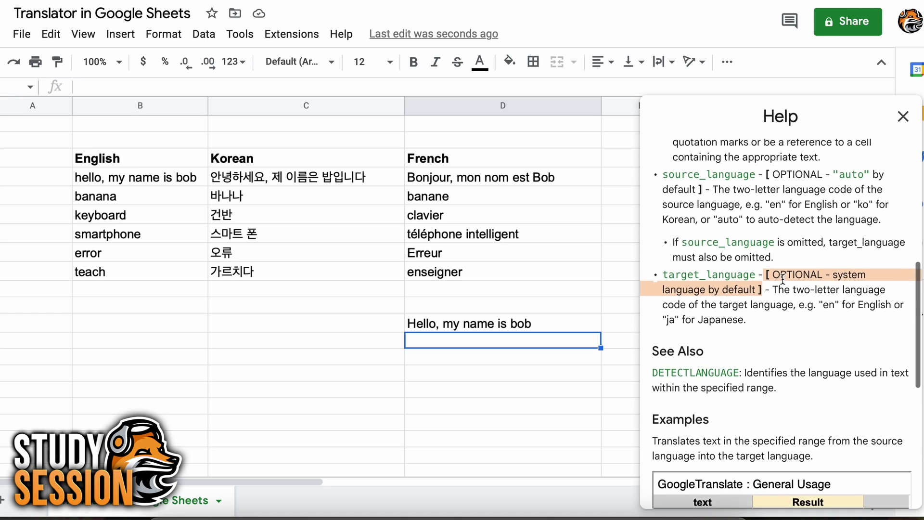
scroll(782, 279, up, 1)
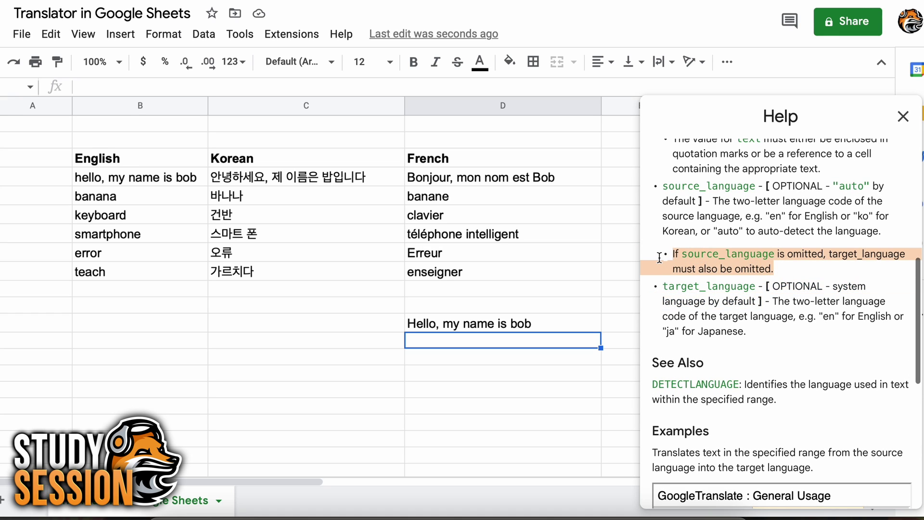